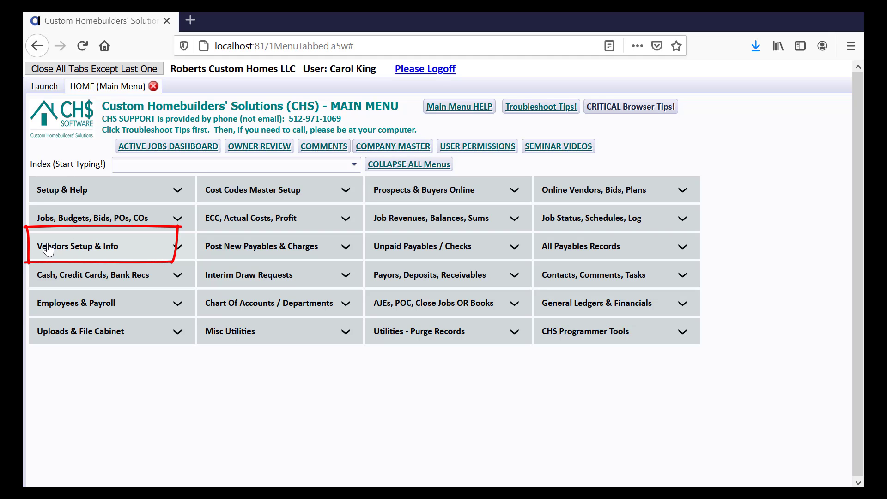
# Step: Expand Vendors Setup & Info, then read and dismiss the What Are Vendors? explanation
pyautogui.click(48, 249)
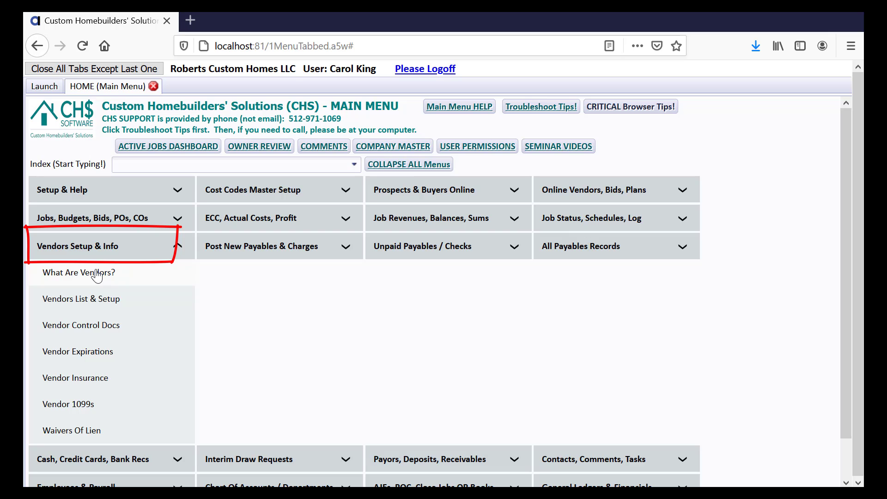
pyautogui.click(97, 274)
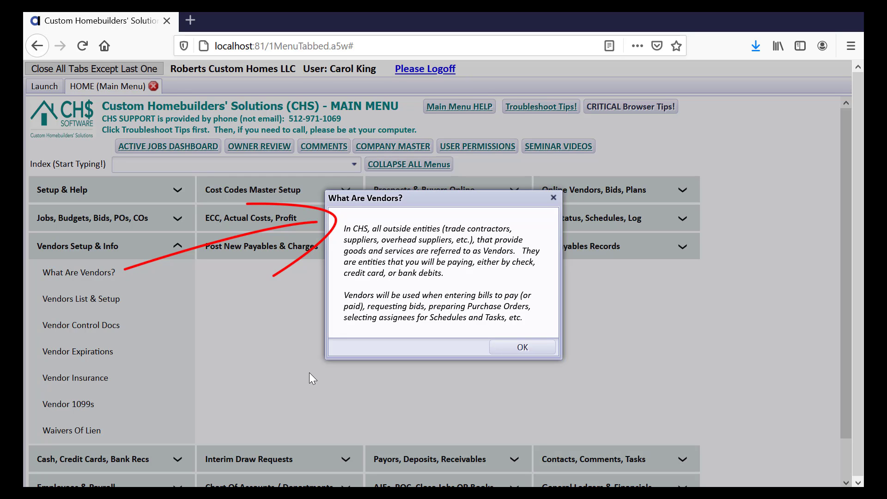
pyautogui.click(515, 352)
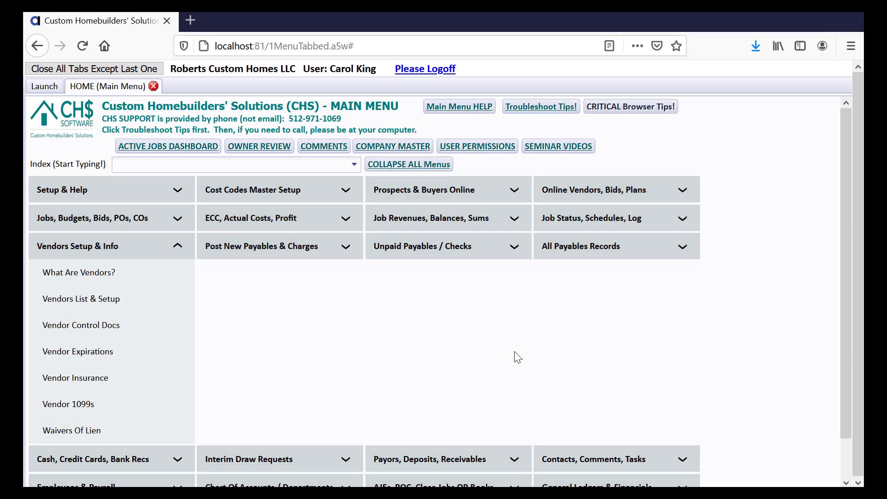
# Step: Open the Vendors List and display AMERICAN BATH LLC's contact info
pyautogui.click(65, 305)
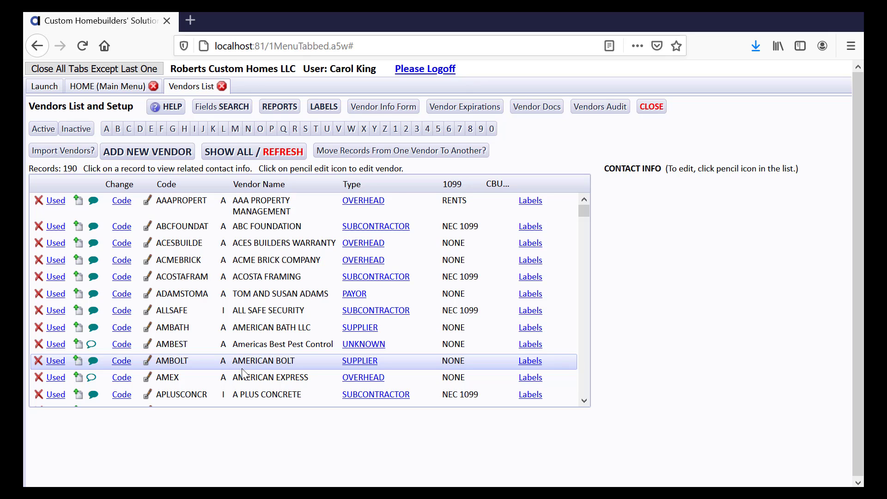
pyautogui.click(250, 331)
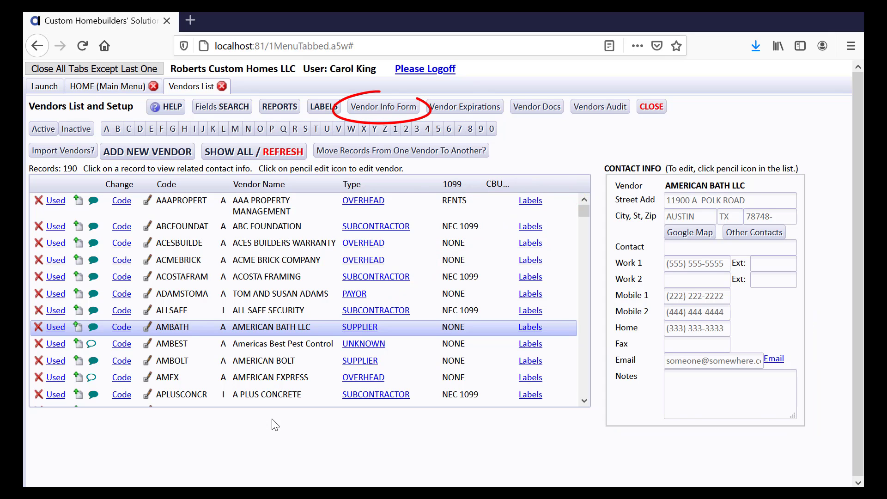
# Step: Generate the blank Vendor Information Request form and open tmpCA5D.pdf in Adobe Acrobat DC
pyautogui.click(394, 110)
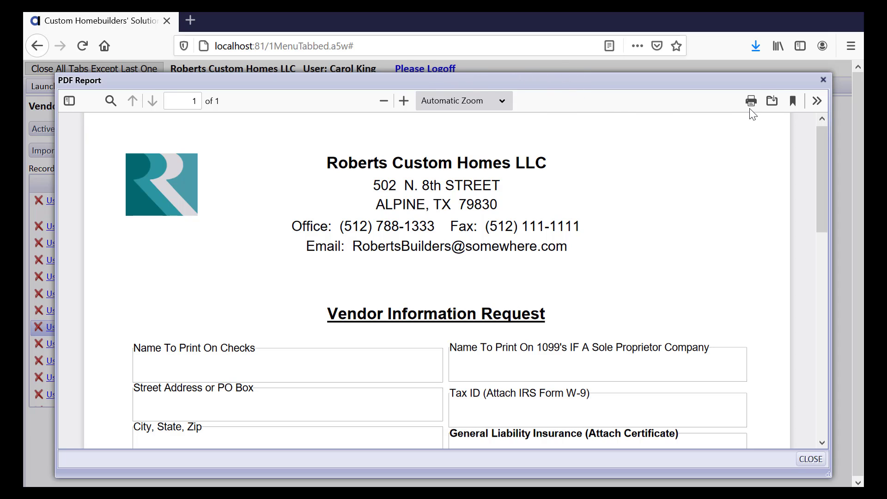
pyautogui.click(767, 102)
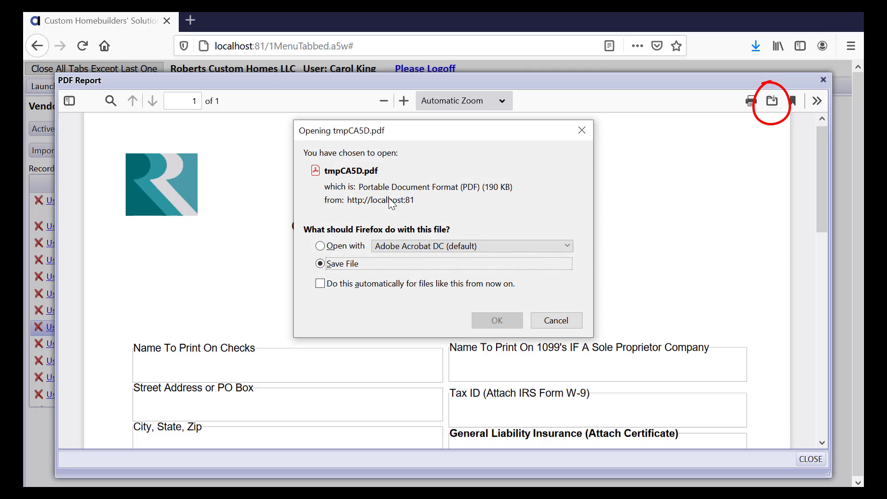
pyautogui.click(323, 247)
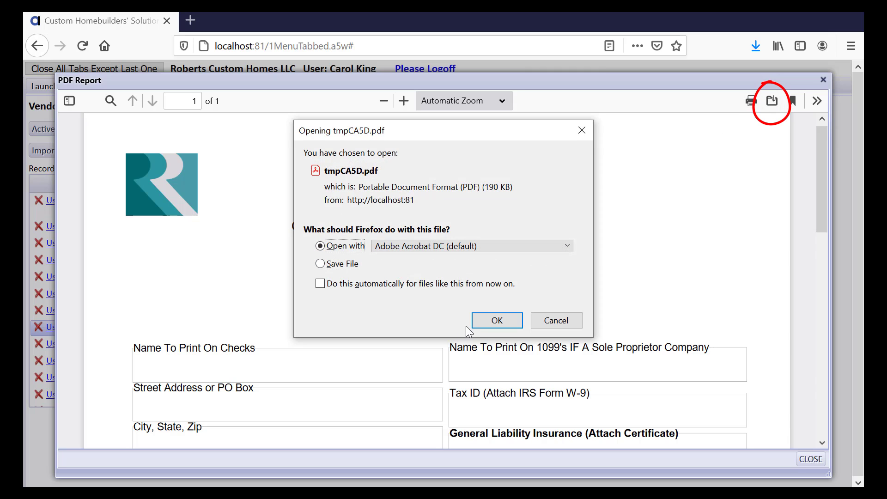
pyautogui.click(497, 320)
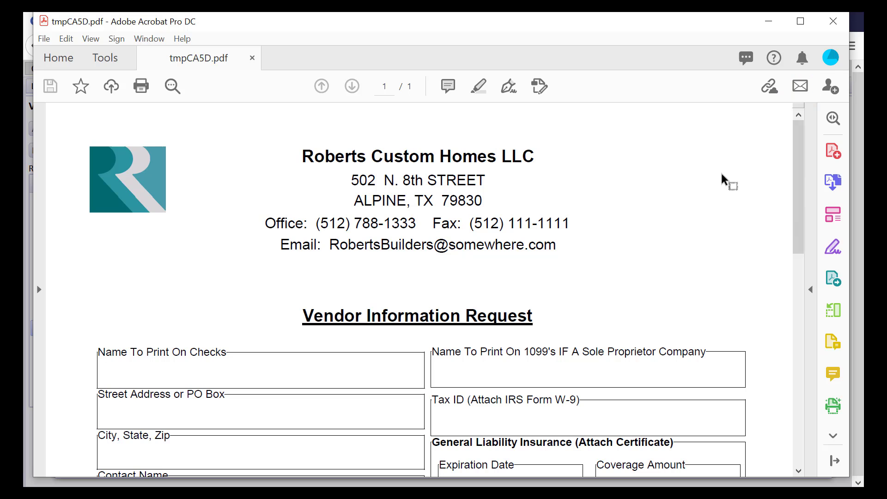
# Step: Scroll through tmpCA5D.pdf reviewing payee, address, contact, tax ID and insurance fields
pyautogui.moveTo(796, 223); pyautogui.dragTo(796, 334)
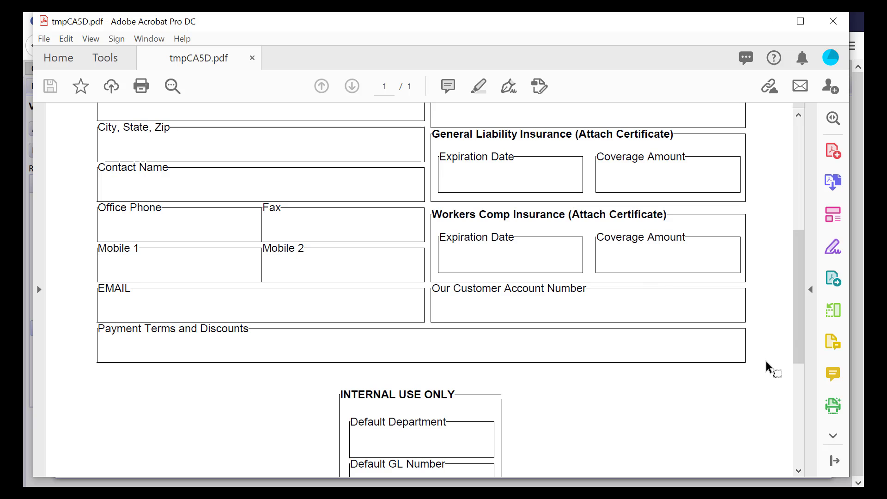
pyautogui.moveTo(795, 332); pyautogui.dragTo(752, 278)
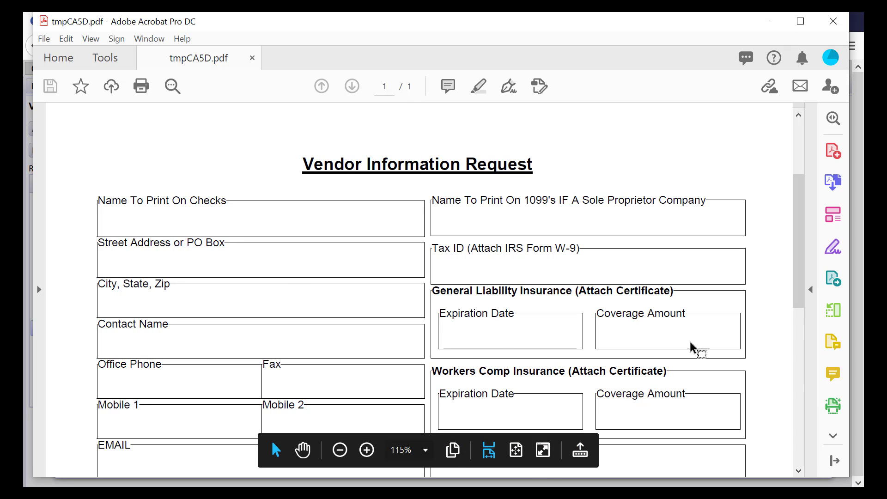
# Step: Close Acrobat and the PDF Report dialog to get back to the Vendors List
pyautogui.click(832, 23)
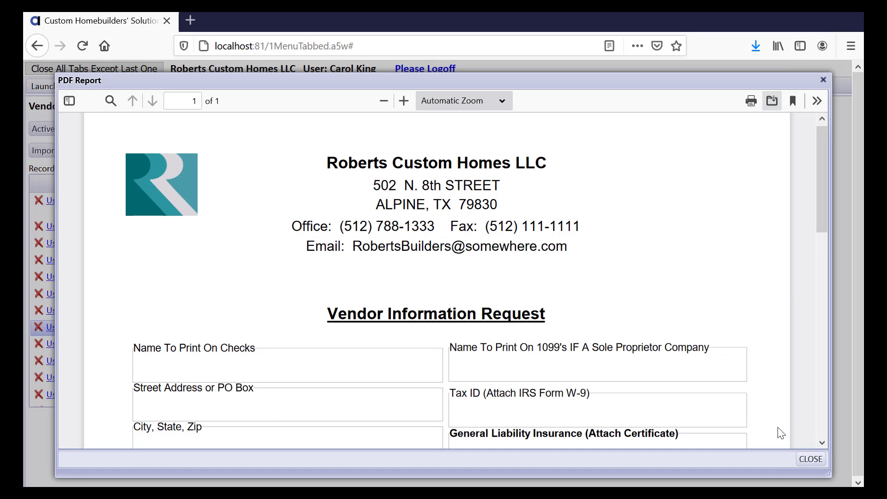
pyautogui.click(812, 458)
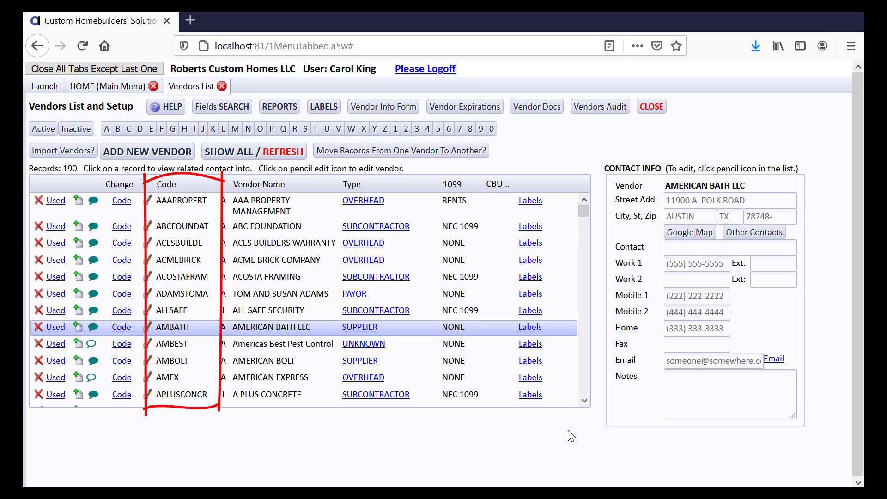
pyautogui.moveTo(584, 402); pyautogui.dragTo(585, 402)
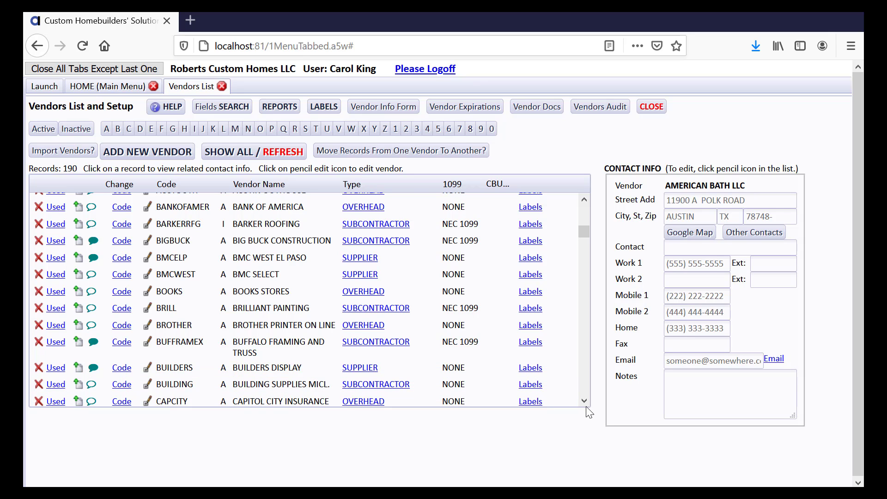
pyautogui.moveTo(585, 401); pyautogui.dragTo(584, 401)
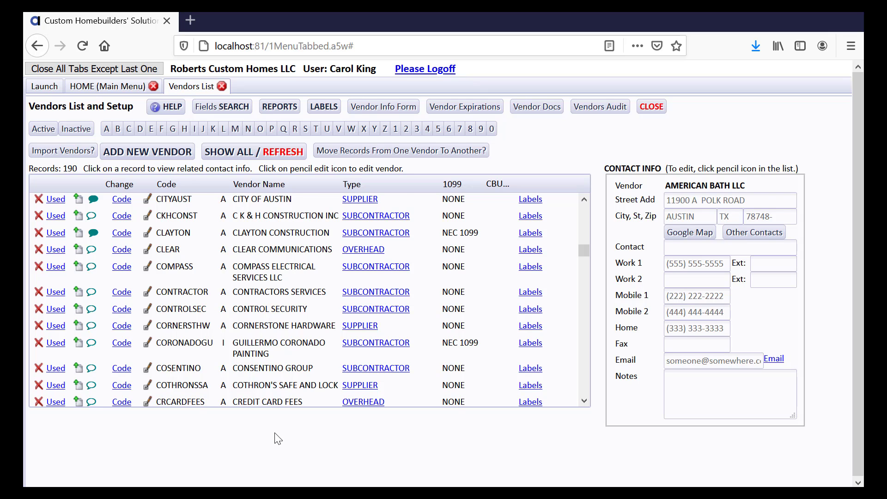
pyautogui.scroll(-10, 585, 401)
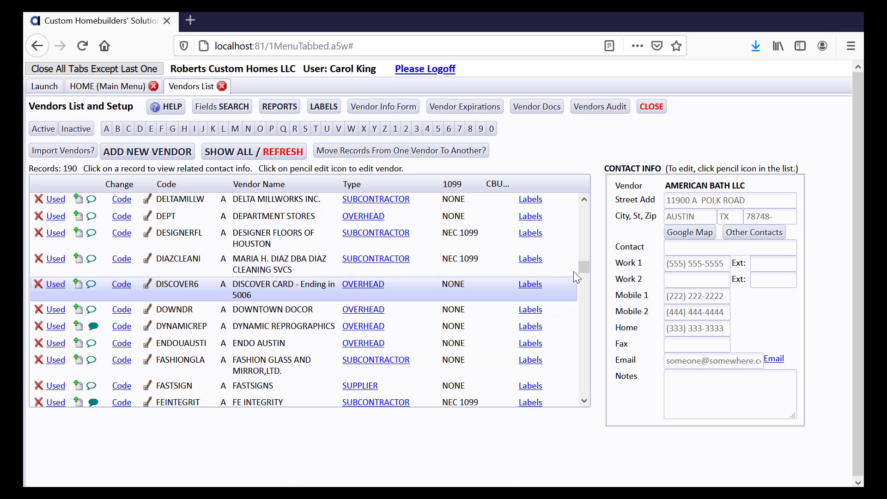
pyautogui.scroll(6, 587, 203)
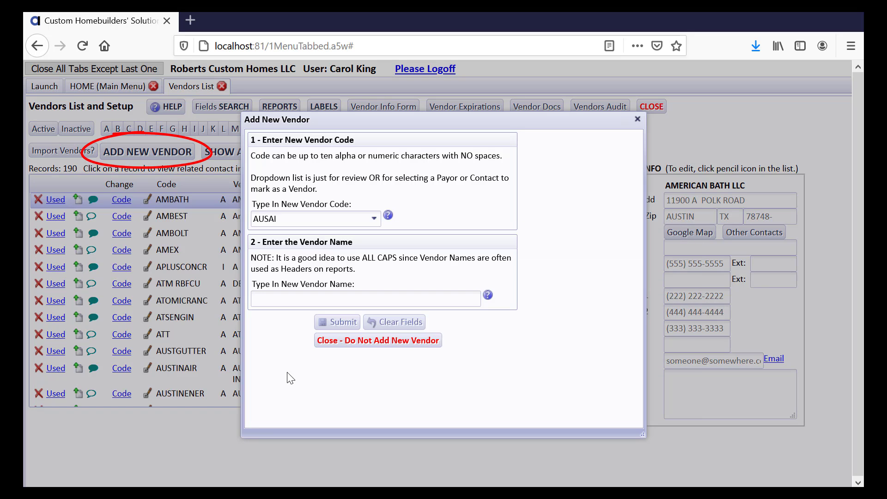
# Step: Finish typing the vendor code and check the vendor code help
pyautogui.write('R')
pyautogui.click(389, 219)
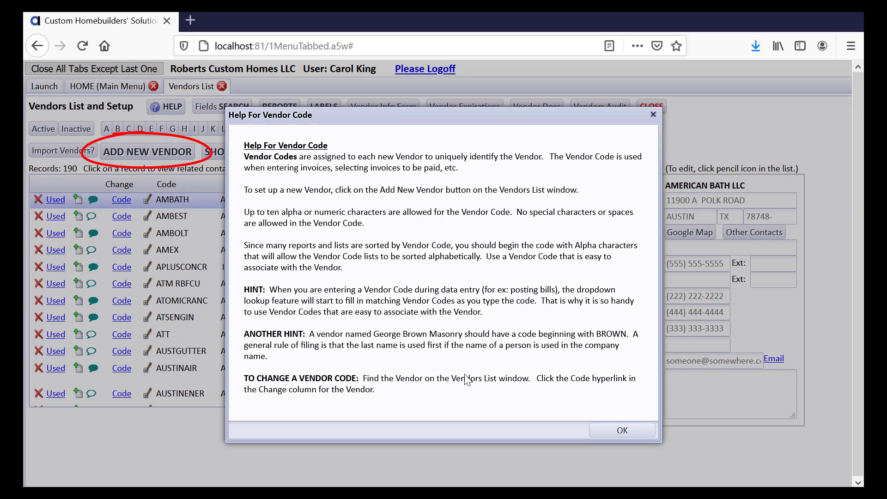
pyautogui.click(601, 433)
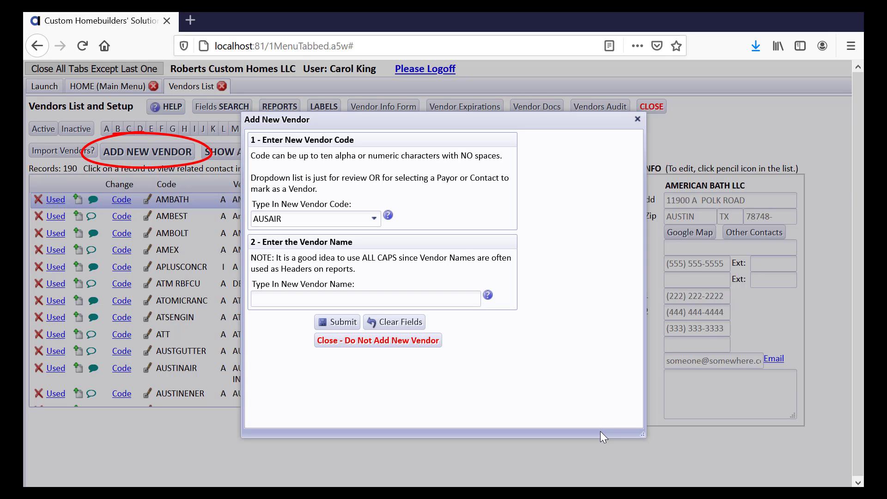
# Step: Enter the vendor name AUSTIN AIR CONTIONING, correcting a typo
pyautogui.click(309, 295)
pyautogui.write('AUSTIN AIR CONTIONING')
pyautogui.press('Tab')
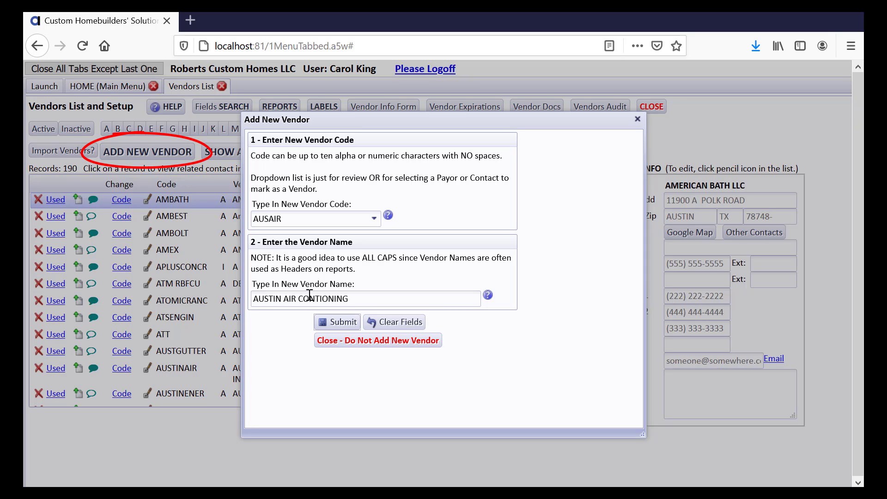
pyautogui.click(254, 301)
# Step: After a validation error for the missing code, re-enter code AUSAIR and submit the new vendor
pyautogui.doubleClick(286, 223)
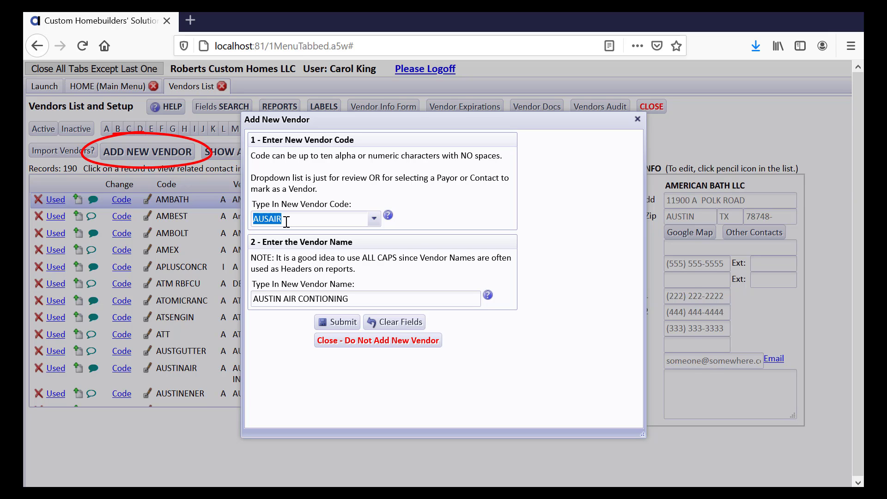
pyautogui.press('BackSpace')
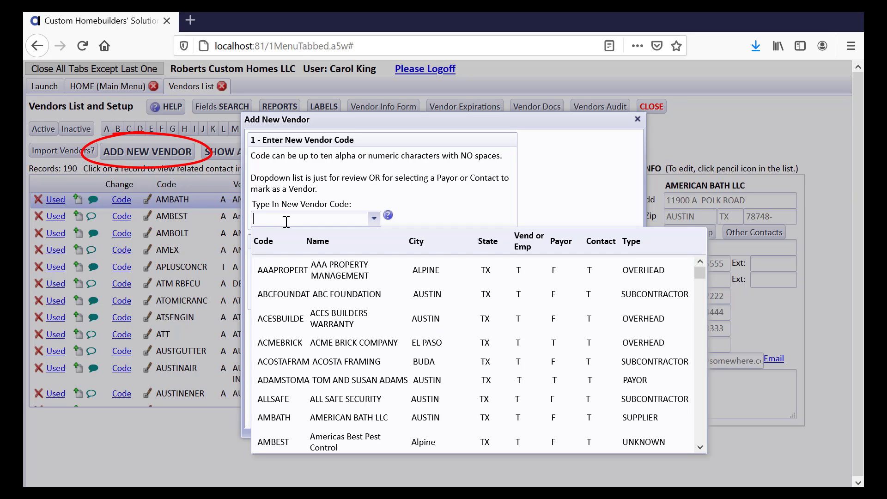
pyautogui.click(542, 176)
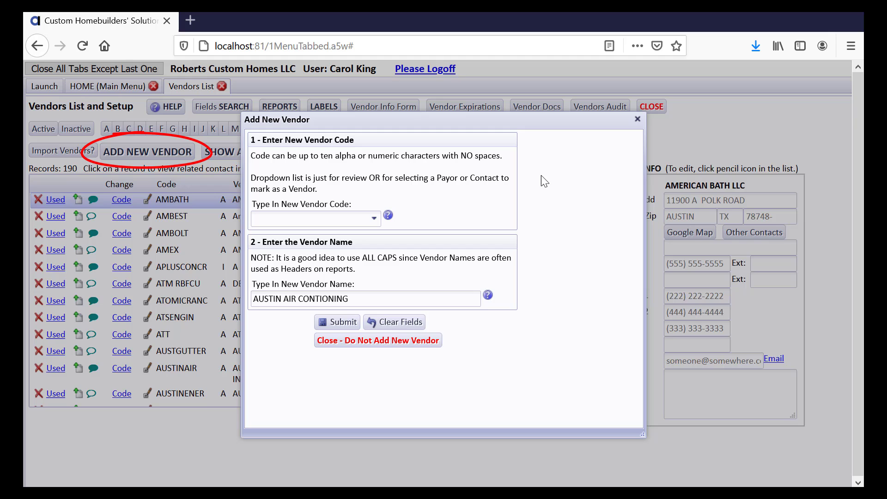
pyautogui.click(352, 321)
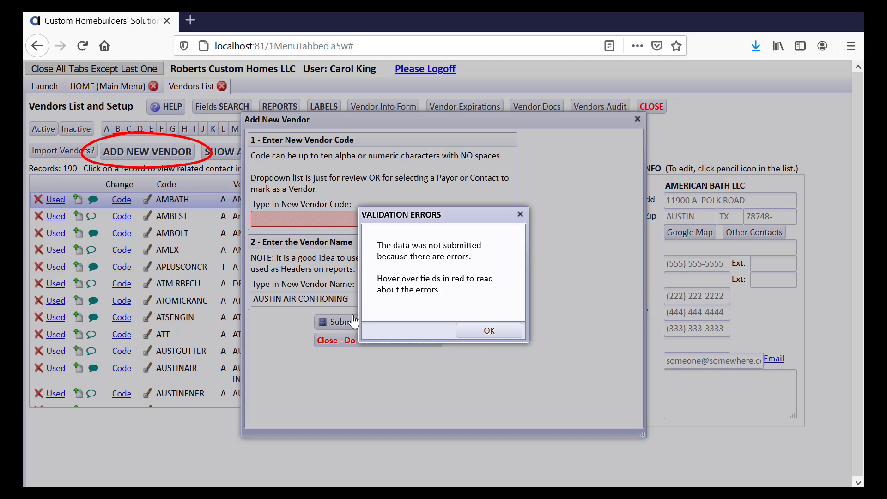
pyautogui.click(514, 328)
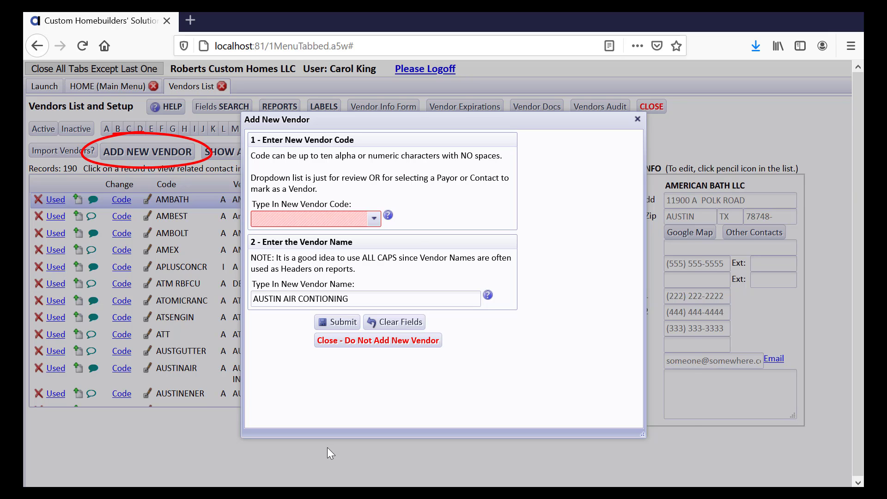
pyautogui.write('AUSAIR')
pyautogui.click(336, 323)
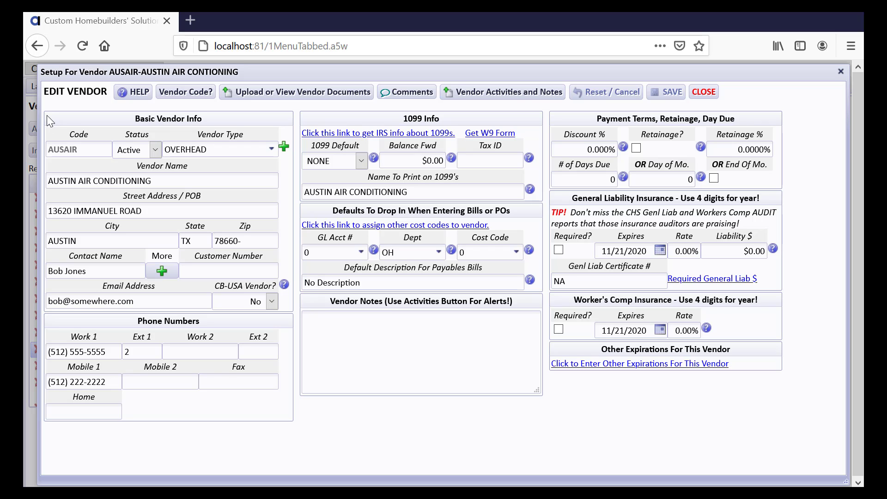
# Step: Open AUSAIR's vendor documents and start an upload in the Other category
pyautogui.click(252, 95)
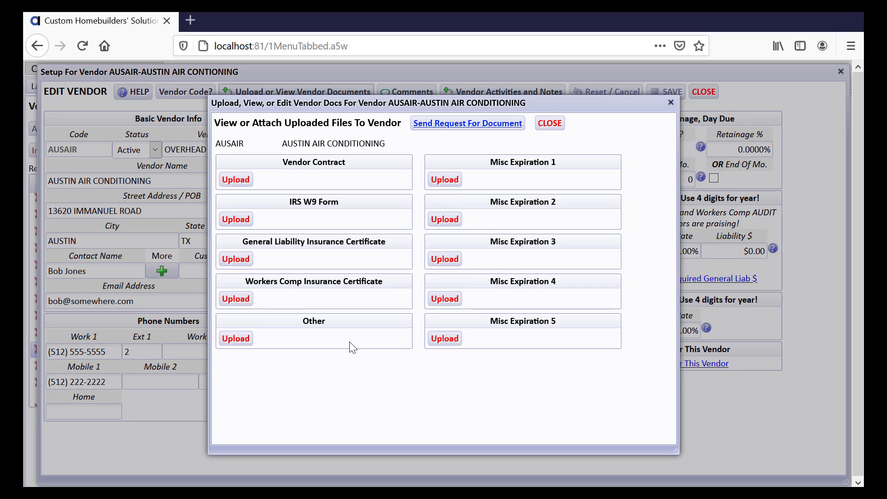
pyautogui.click(244, 343)
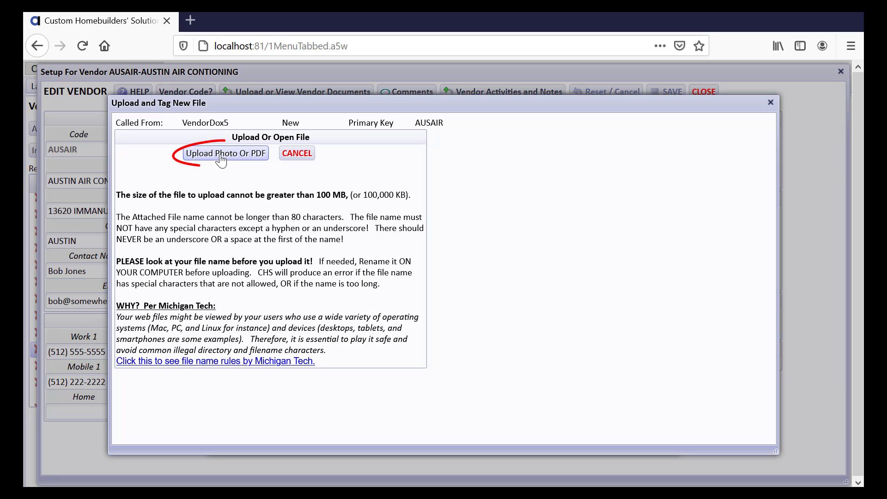
# Step: Upload AustinAirInfoForm_2020_11_21.pdf from C:\Randall Builders\Vendor Control Docs
pyautogui.click(220, 155)
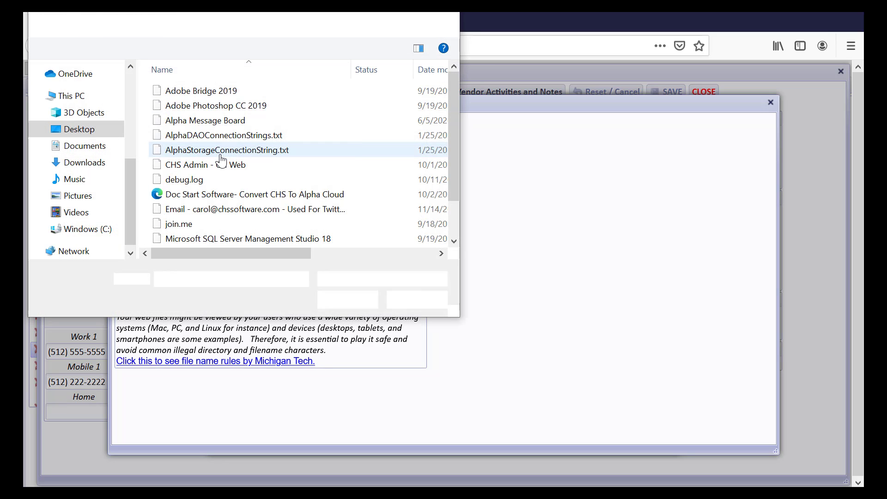
pyautogui.click(106, 231)
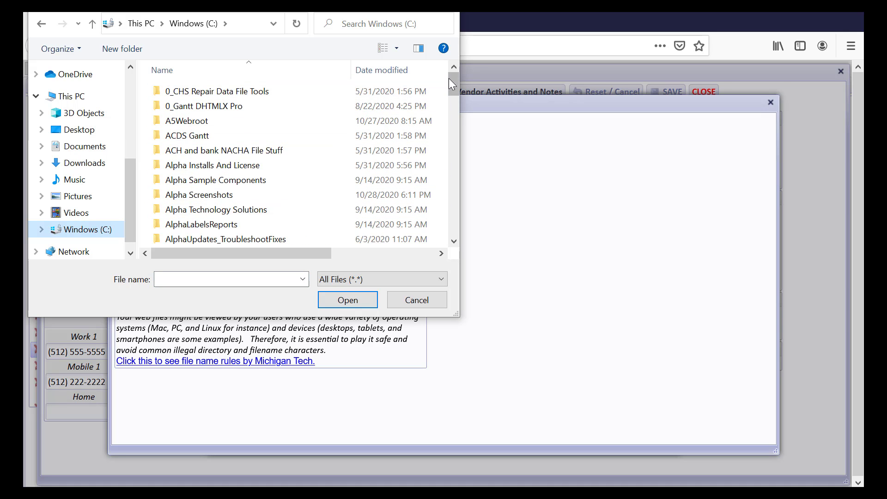
pyautogui.moveTo(451, 78); pyautogui.dragTo(446, 188)
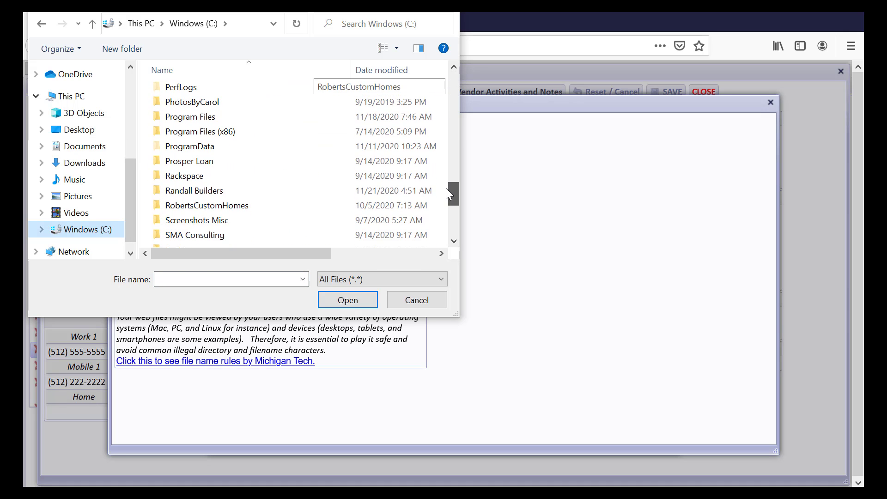
pyautogui.click(192, 193)
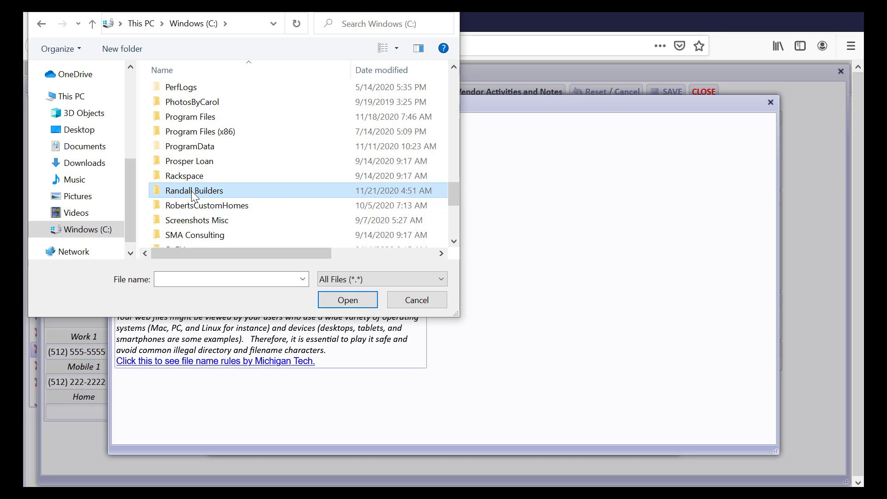
pyautogui.doubleClick(194, 194)
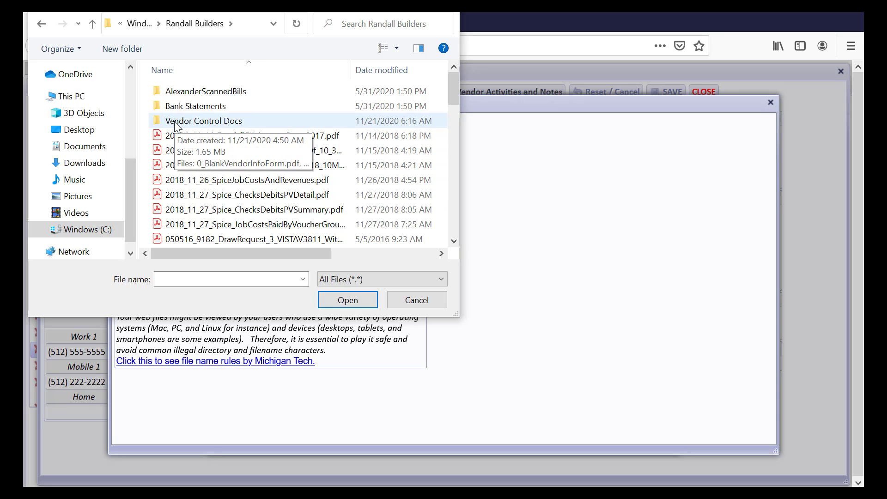
pyautogui.doubleClick(180, 123)
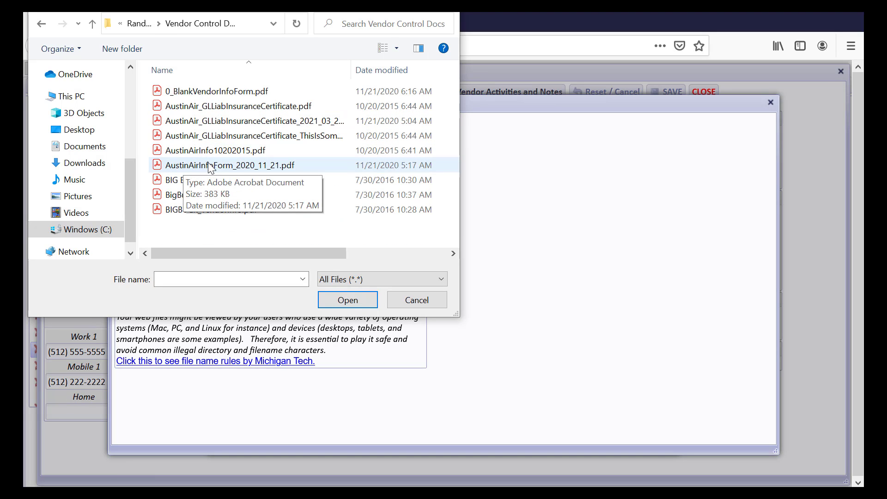
pyautogui.doubleClick(266, 166)
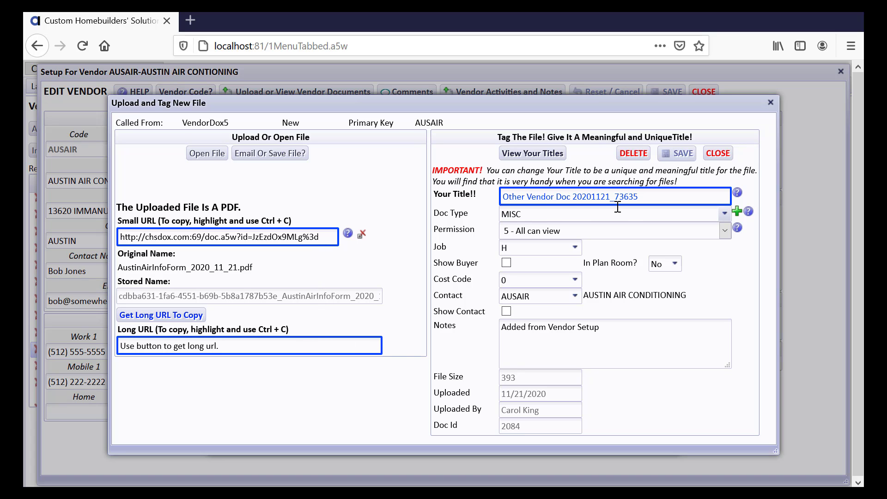
# Step: Retitle the uploaded file 'Austin Air Info Form', save it and close the tagging form
pyautogui.moveTo(647, 198); pyautogui.dragTo(482, 199)
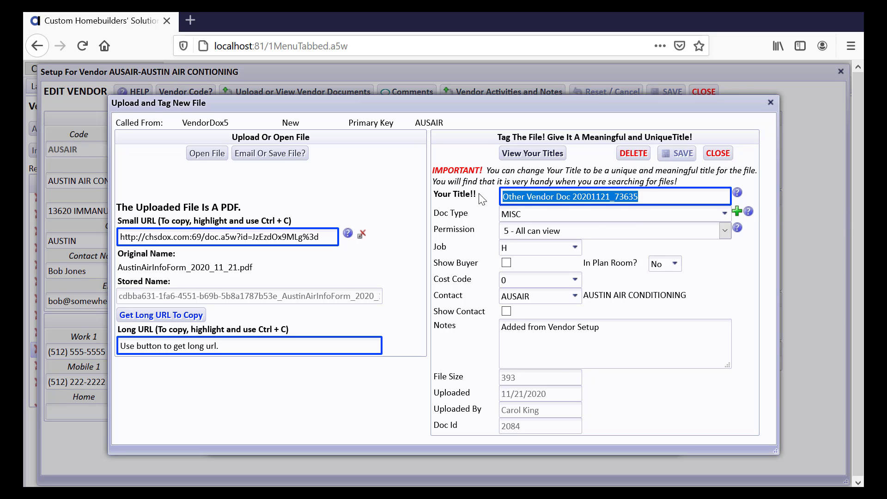
pyautogui.write('Austin')
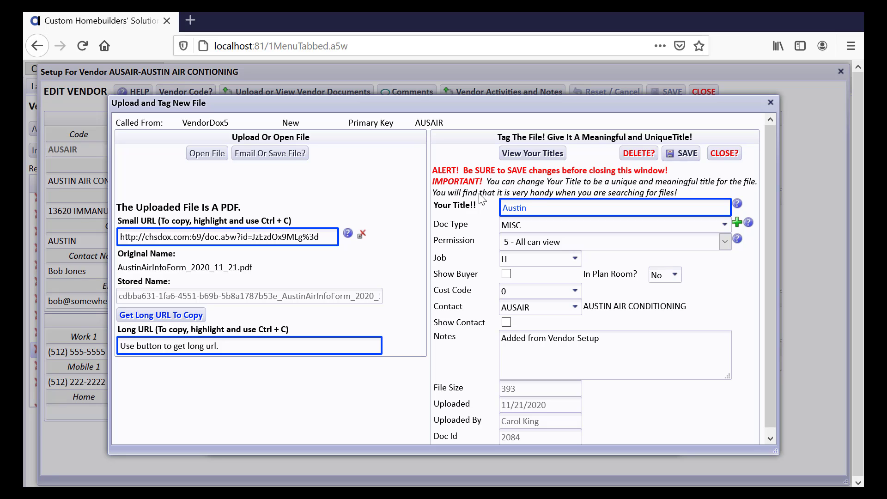
pyautogui.write(' Air Info Form')
pyautogui.click(683, 153)
pyautogui.click(719, 154)
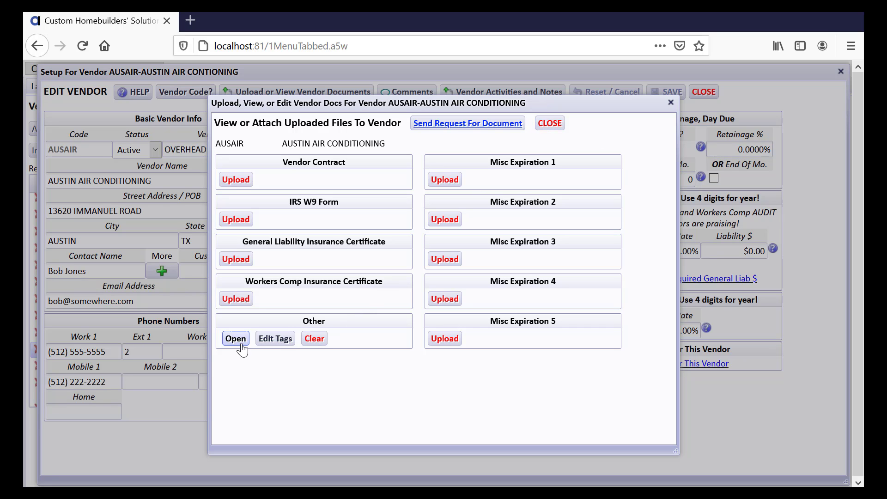
# Step: Reopen the vendor documents and open the Other attachment PDF in a new browser tab
pyautogui.click(550, 122)
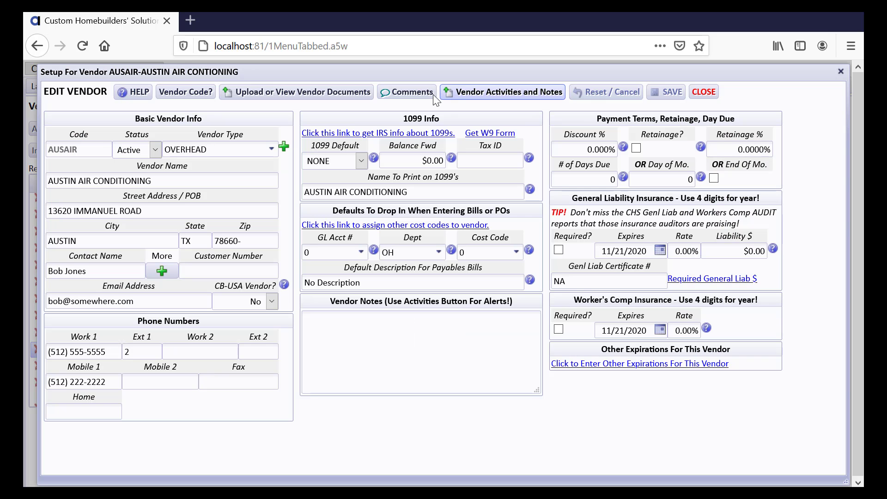
pyautogui.click(339, 93)
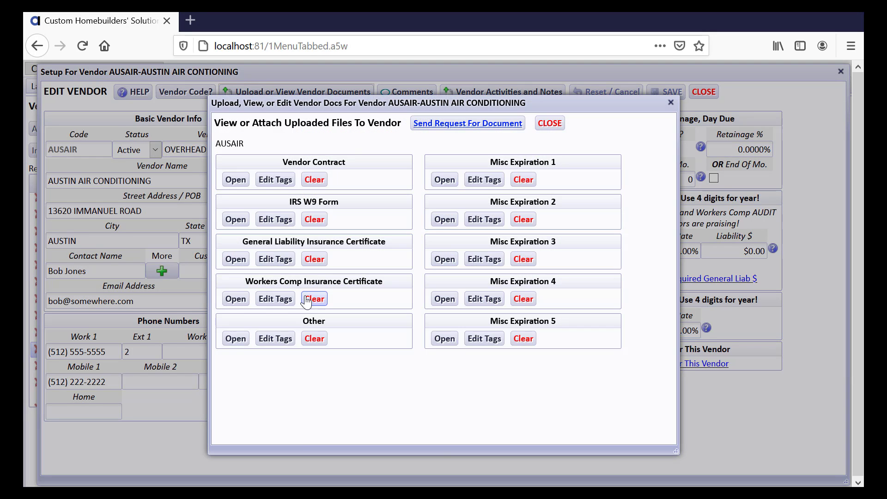
pyautogui.click(236, 339)
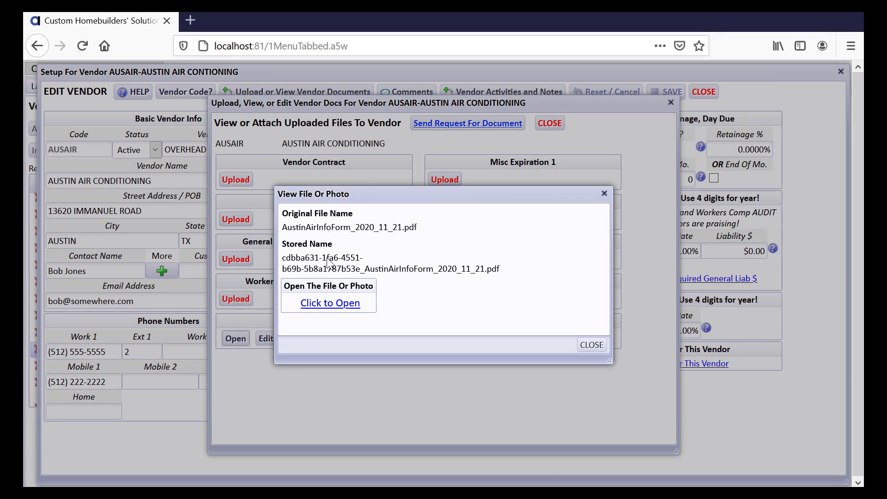
pyautogui.click(331, 309)
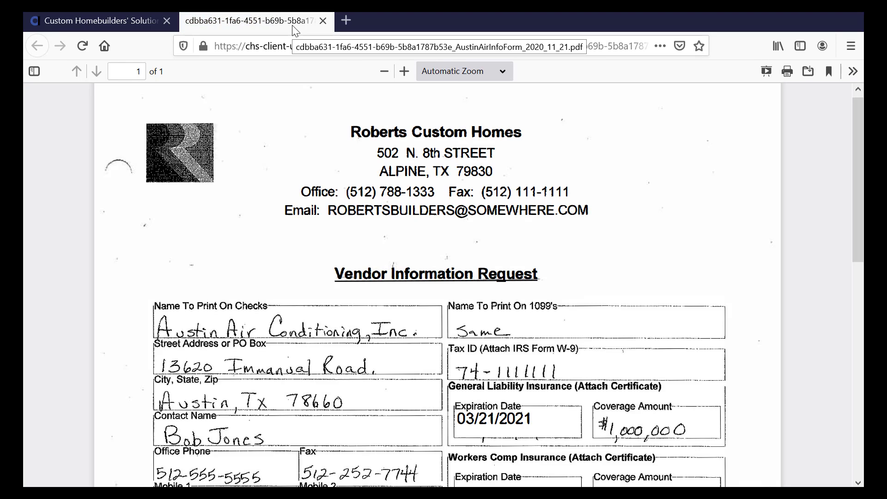
# Step: Close the file details and documents list, returning to the AUSAIR Edit Vendor form
pyautogui.click(139, 20)
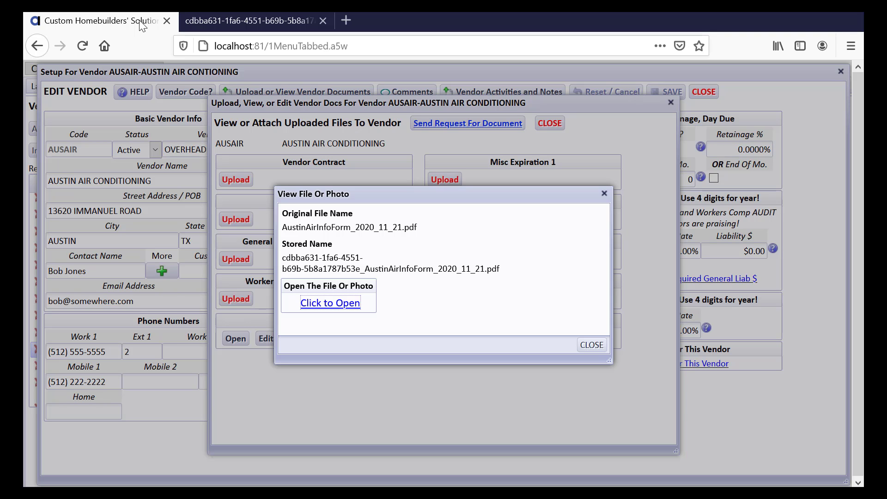
pyautogui.click(599, 349)
pyautogui.click(549, 123)
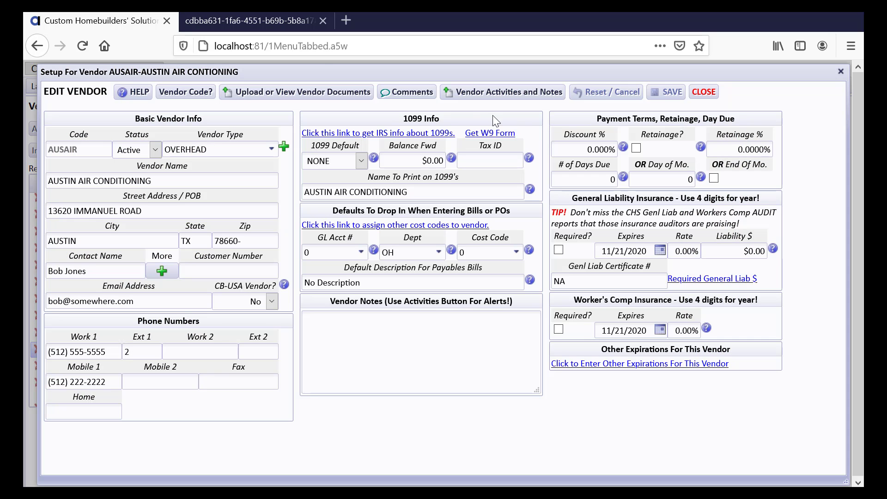
pyautogui.click(267, 29)
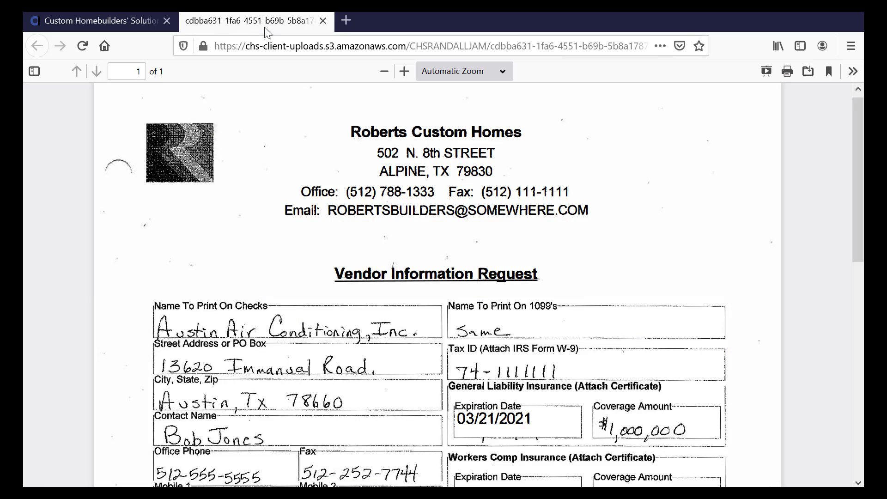
pyautogui.click(135, 29)
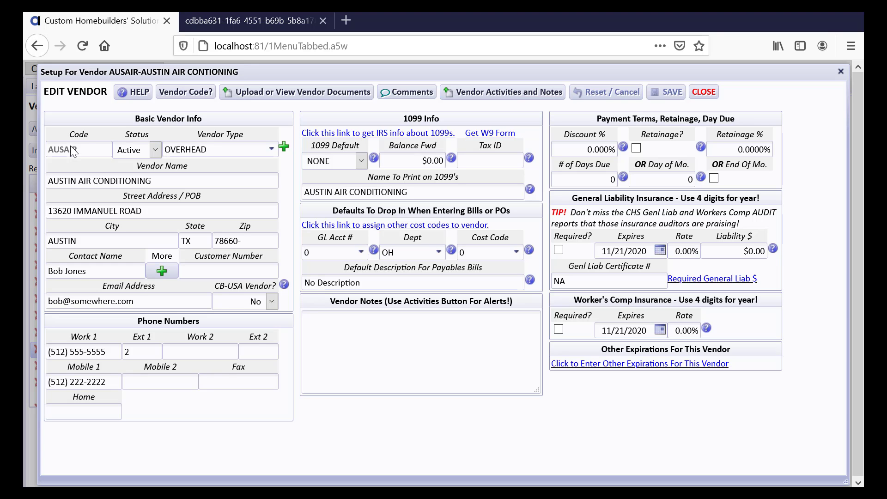
pyautogui.click(185, 95)
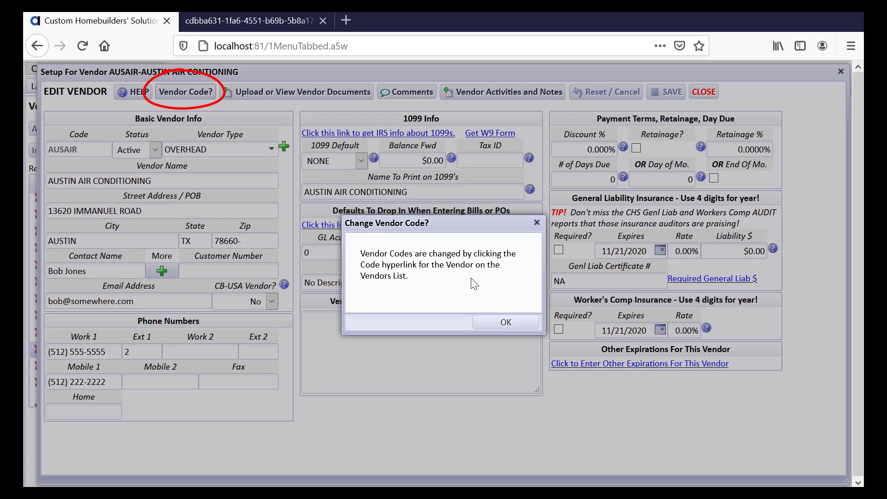
pyautogui.click(505, 317)
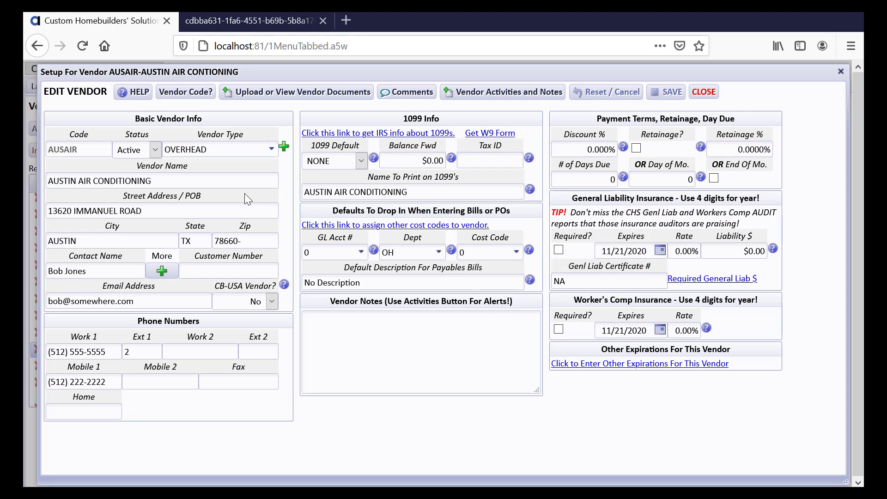
pyautogui.click(159, 152)
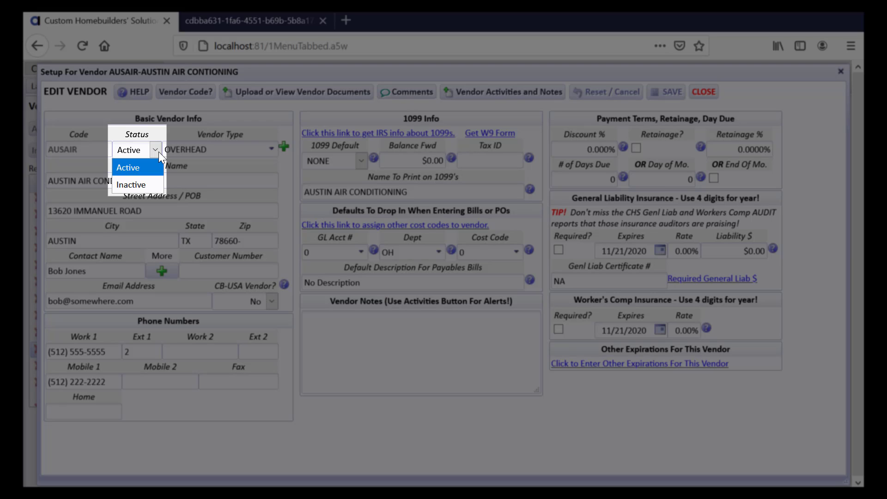
# Step: Drop down AUSAIR's Vendor Type list to see the available vendor types
pyautogui.click(186, 149)
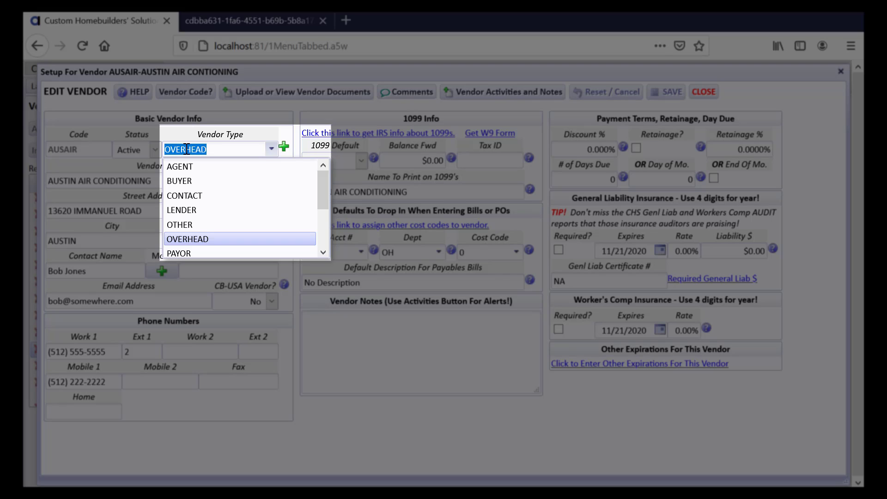
pyautogui.click(284, 148)
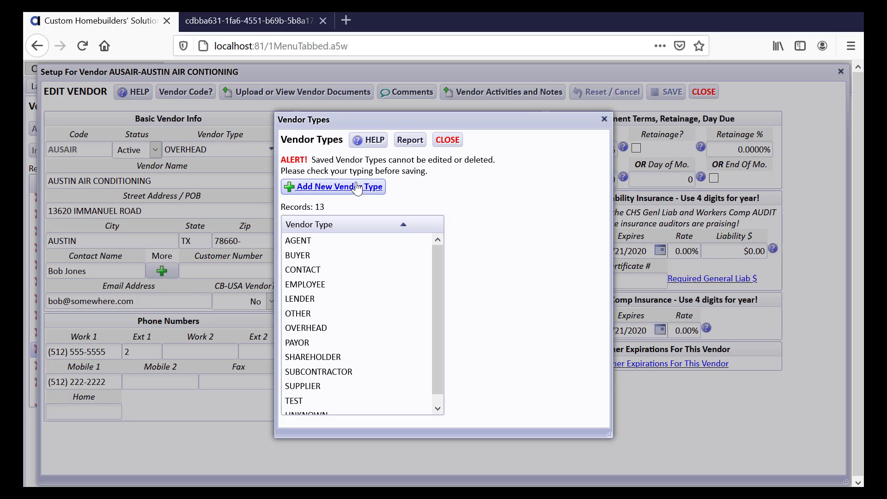
pyautogui.click(357, 188)
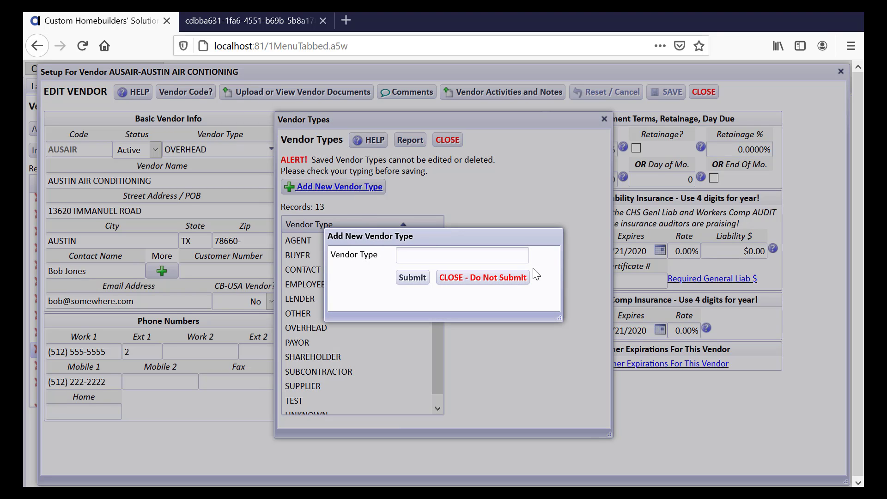
pyautogui.click(446, 279)
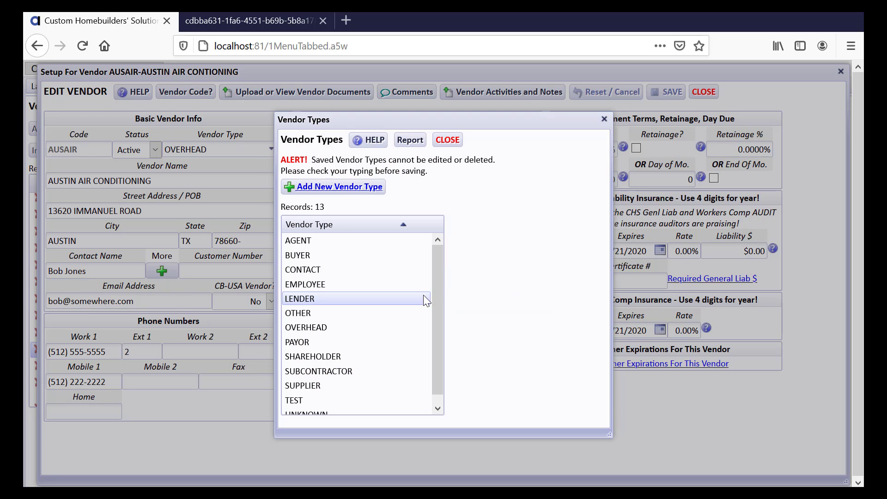
pyautogui.click(442, 150)
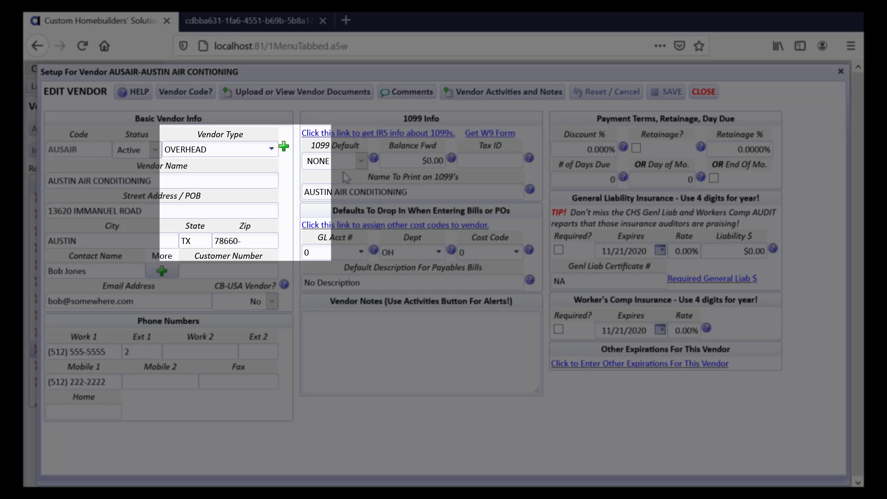
# Step: Switch AUSAIR's Vendor Type from OVERHEAD to SUBCONTRACTOR and save the vendor record
pyautogui.click(275, 152)
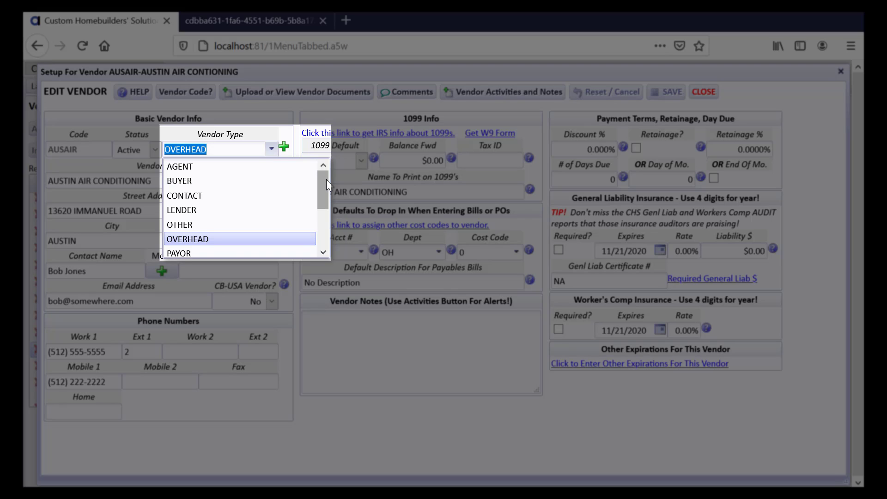
pyautogui.moveTo(326, 180); pyautogui.dragTo(319, 209)
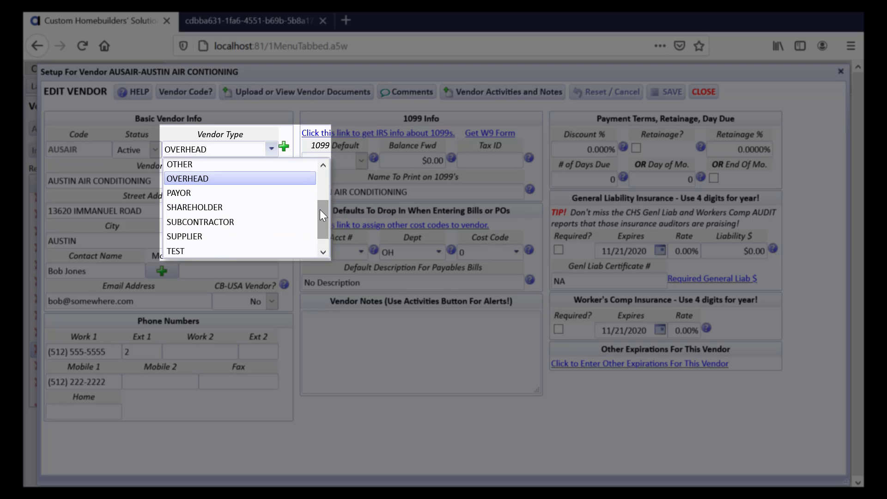
pyautogui.click(282, 221)
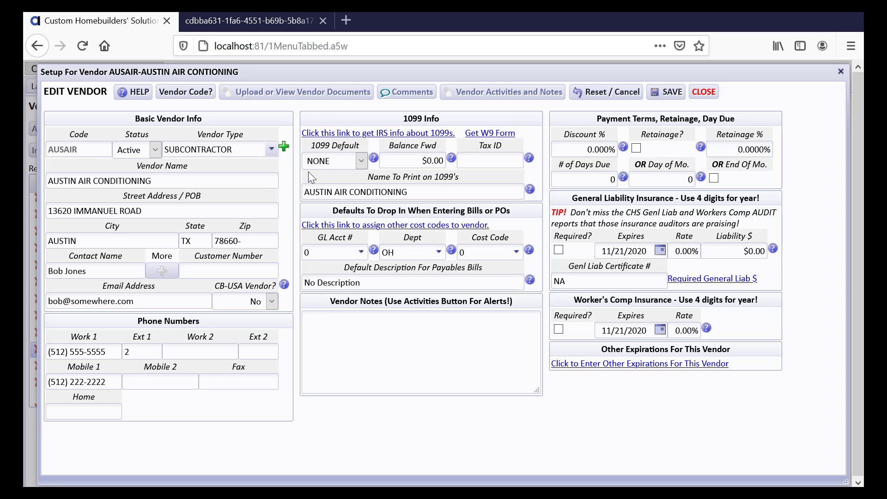
pyautogui.click(665, 92)
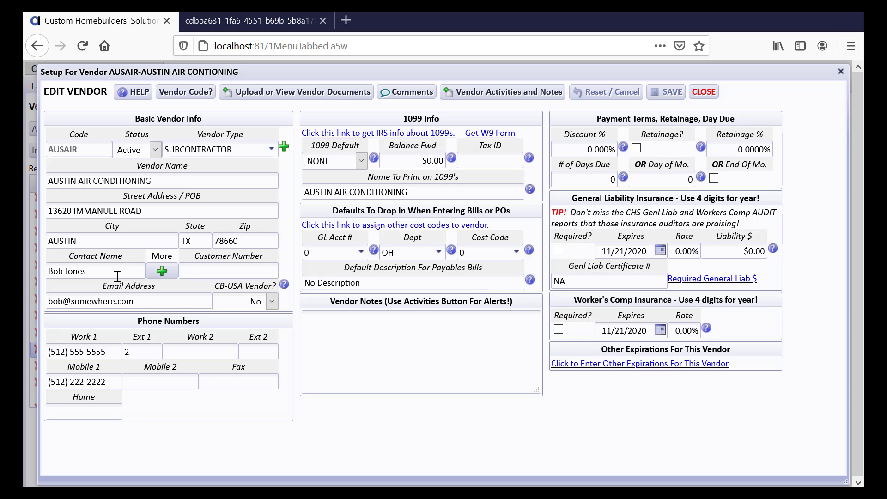
# Step: Enter the first additional contact's name, phone, e-mail and the note 'Bookkeeper - ext 4'
pyautogui.click(162, 271)
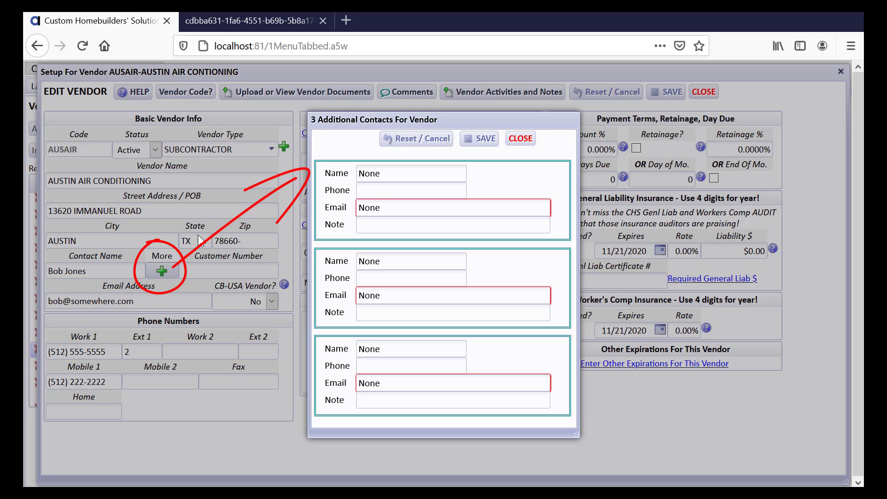
pyautogui.click(385, 176)
pyautogui.moveTo(385, 176); pyautogui.dragTo(355, 174)
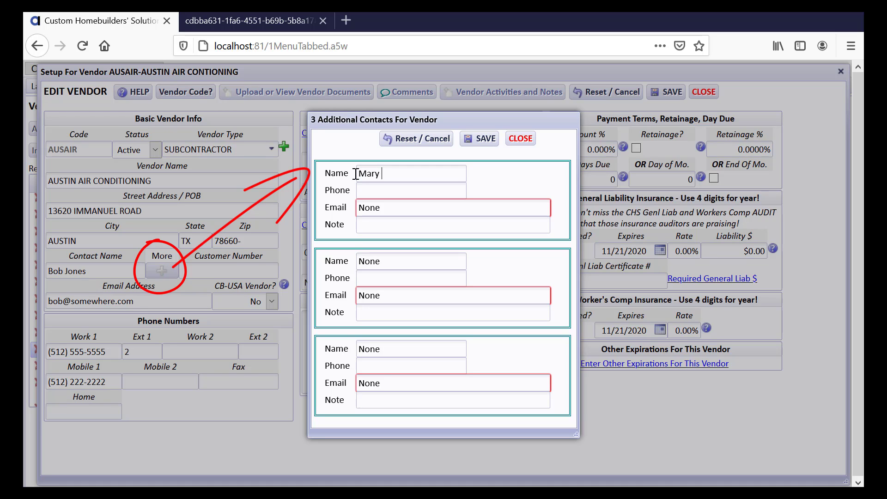
pyautogui.press('Tab')
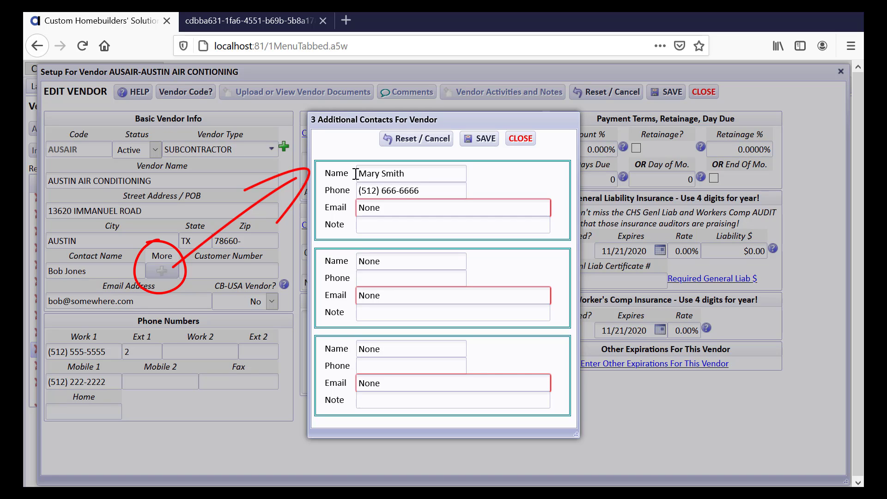
pyautogui.press('Tab')
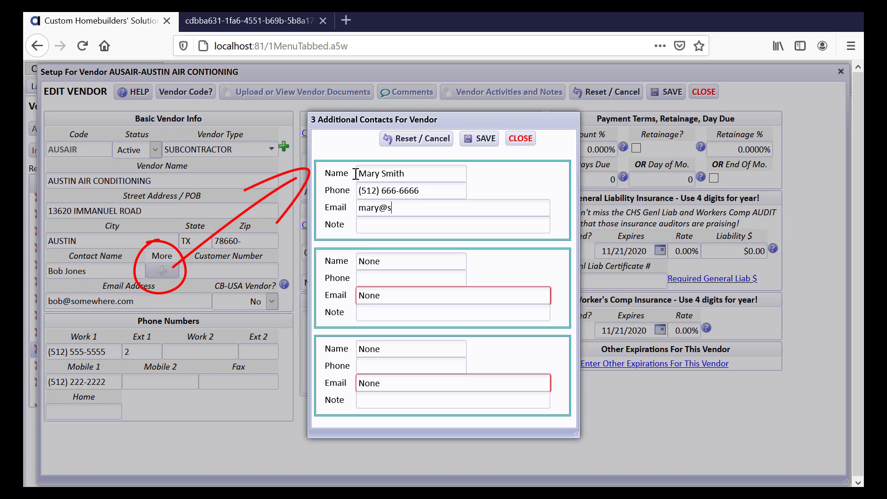
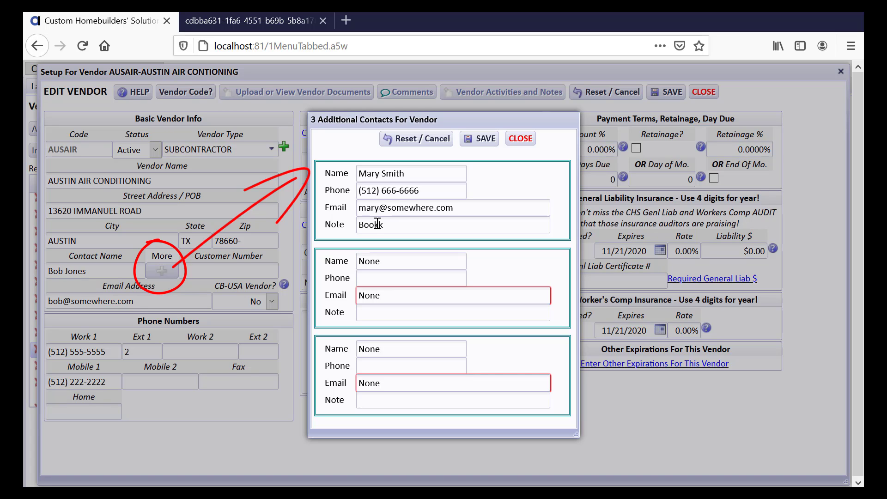
# Step: Correct the contact's mistyped phone number, then save and close the additional contacts
pyautogui.moveTo(429, 190); pyautogui.dragTo(312, 184)
pyautogui.write('512) 555-5555')
pyautogui.click(489, 141)
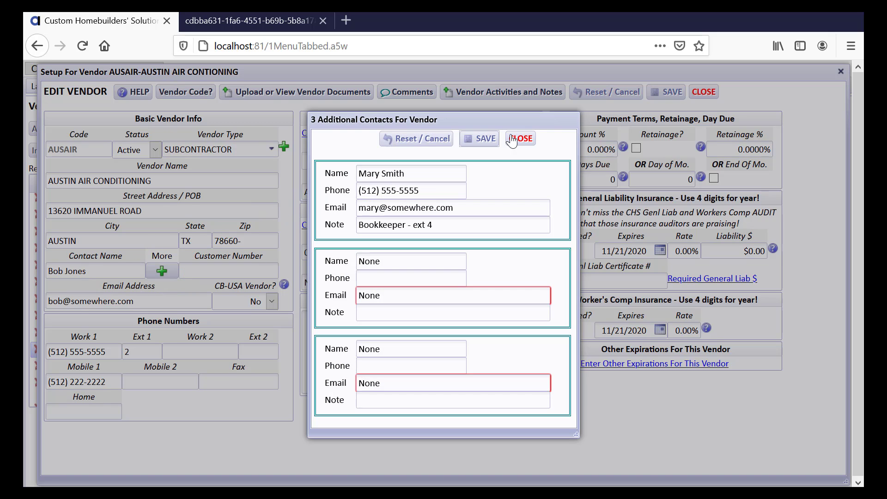
pyautogui.click(519, 139)
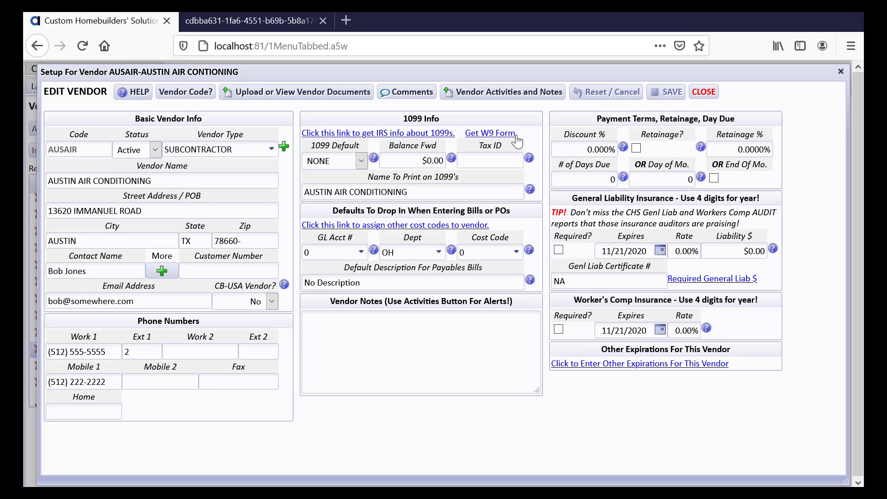
# Step: Close the Edit Vendor window and select the AUSAIR row in the Vendors List
pyautogui.click(704, 92)
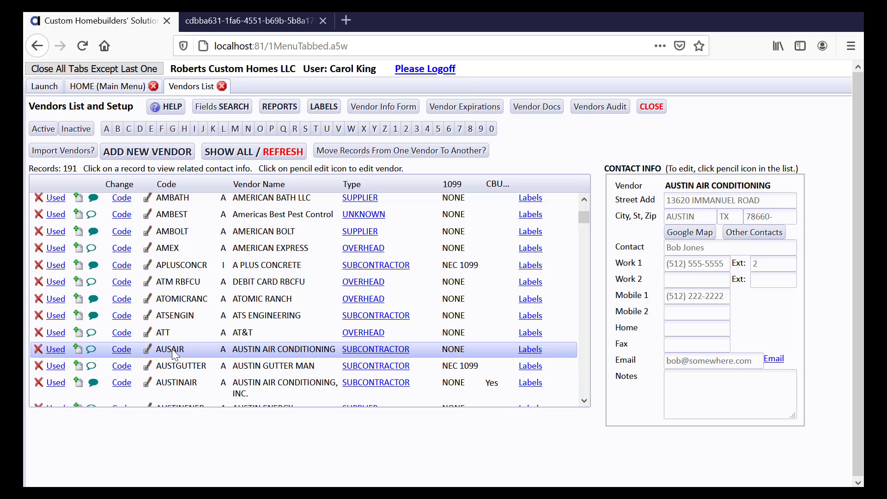
pyautogui.click(584, 401)
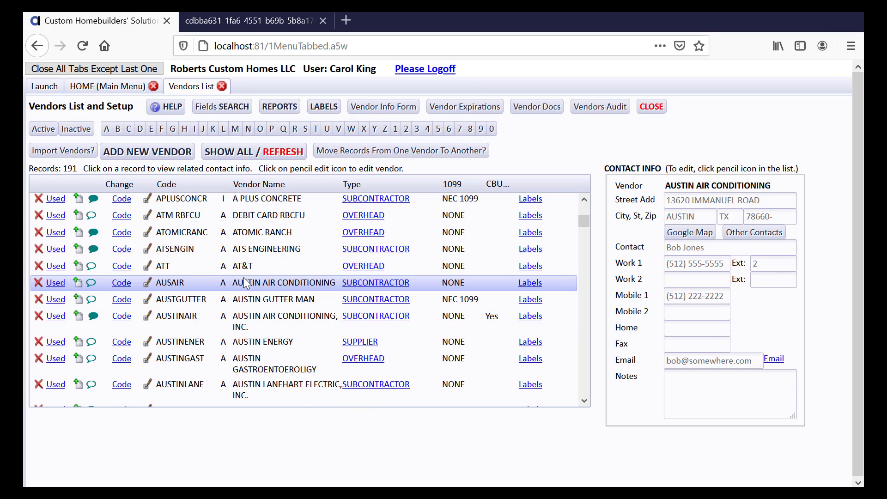
pyautogui.click(738, 234)
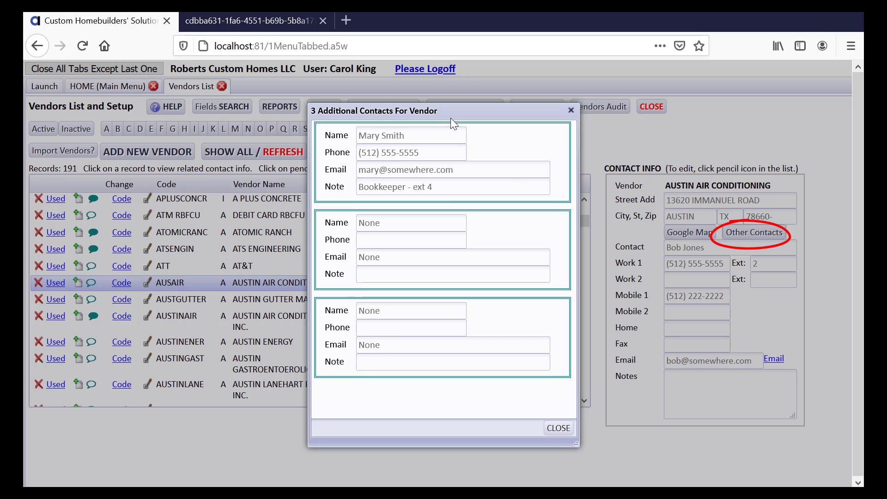
pyautogui.click(558, 429)
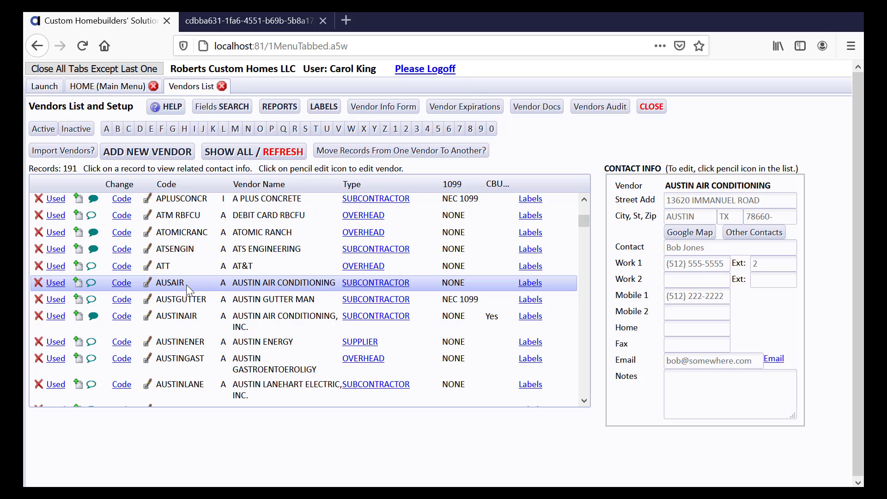
# Step: Open the AUSAIR row from the Vendors List in the Edit Vendor window
pyautogui.click(148, 287)
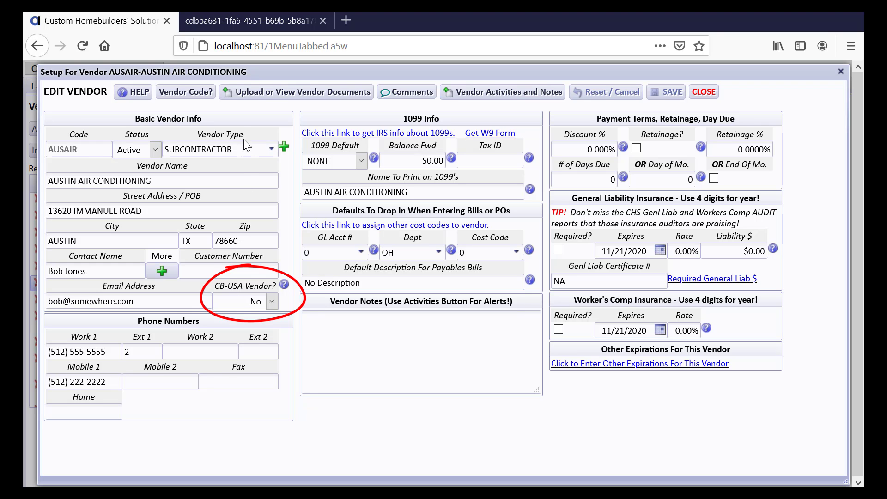
pyautogui.click(285, 285)
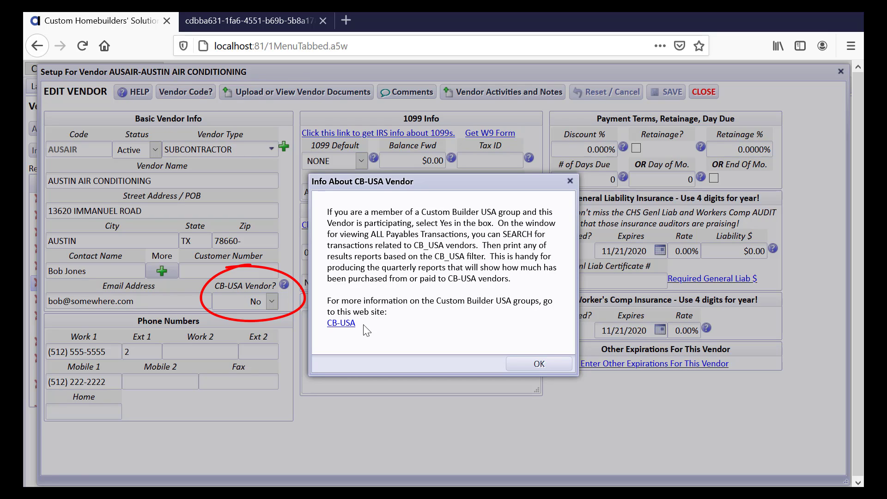
pyautogui.click(347, 325)
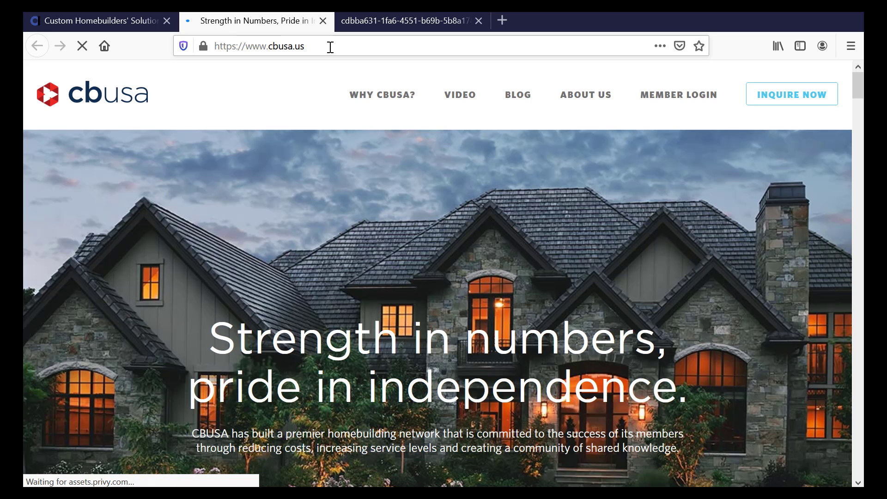
pyautogui.click(323, 20)
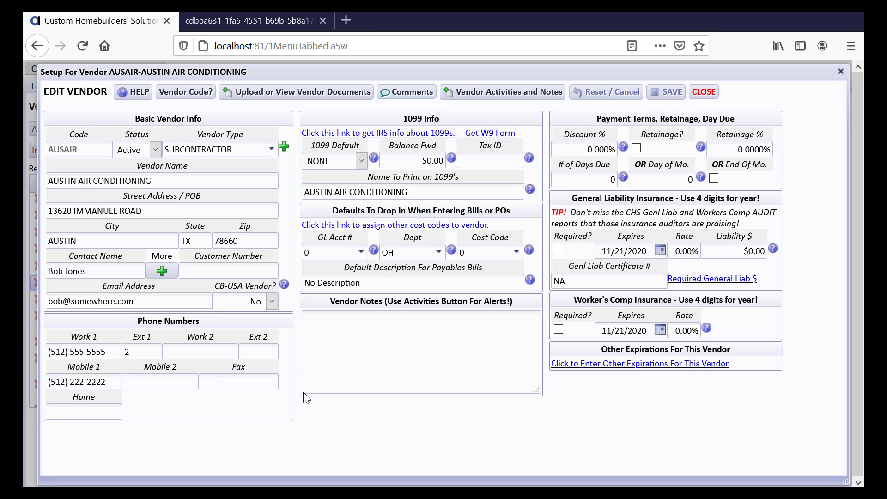